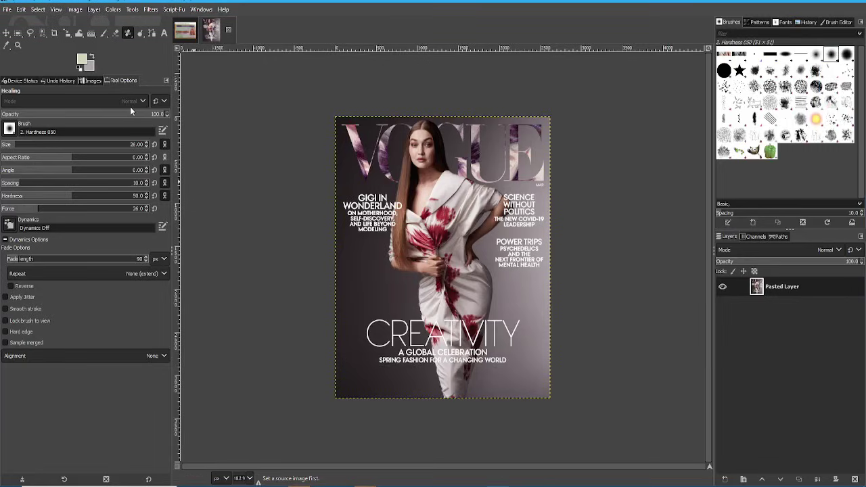
Step: Browse the Filters menu and close it without choosing a filter
click(150, 10)
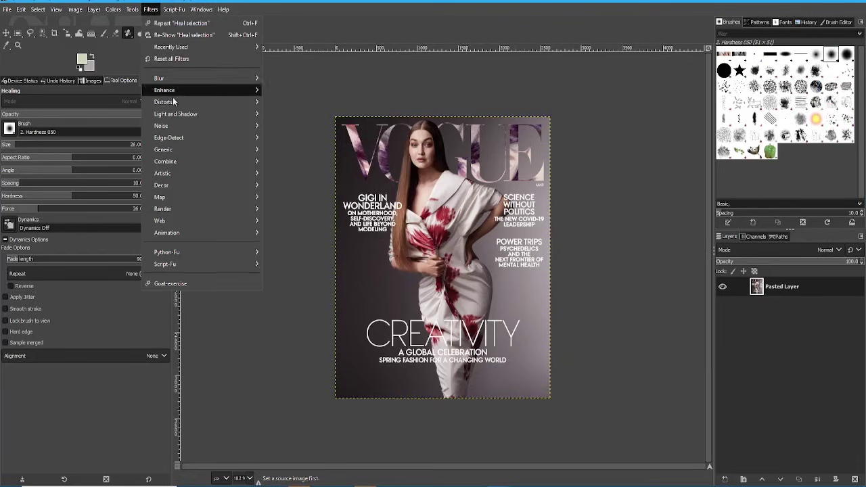
mouse_move(174, 105)
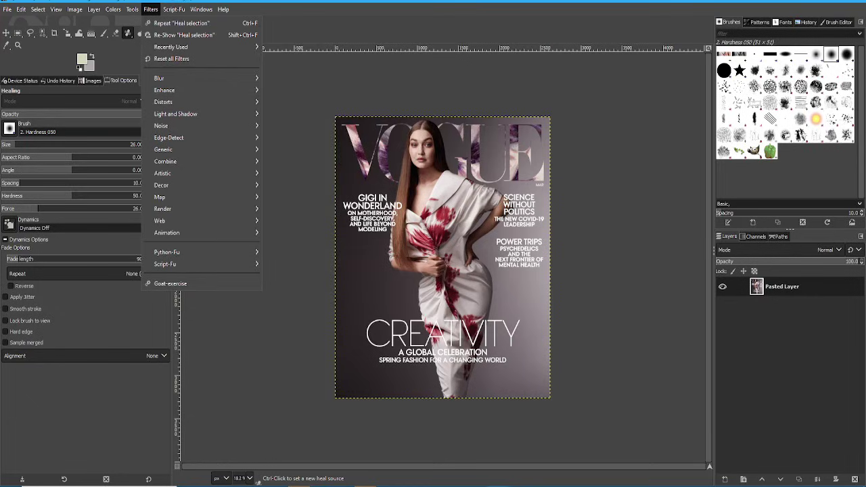
click(598, 439)
scroll(531, 414, up, 4)
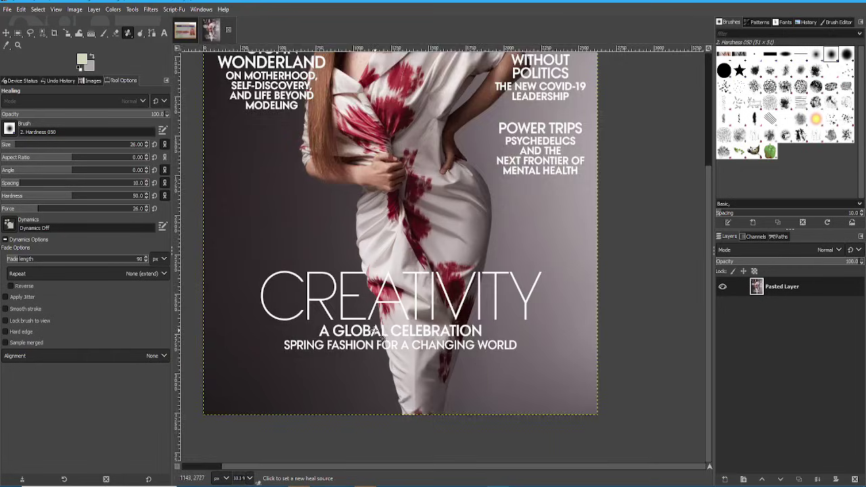
scroll(376, 331, down, 3)
Step: Rectangle-select the CREATIVITY headline and subtitles band, then copy and paste it
click(18, 32)
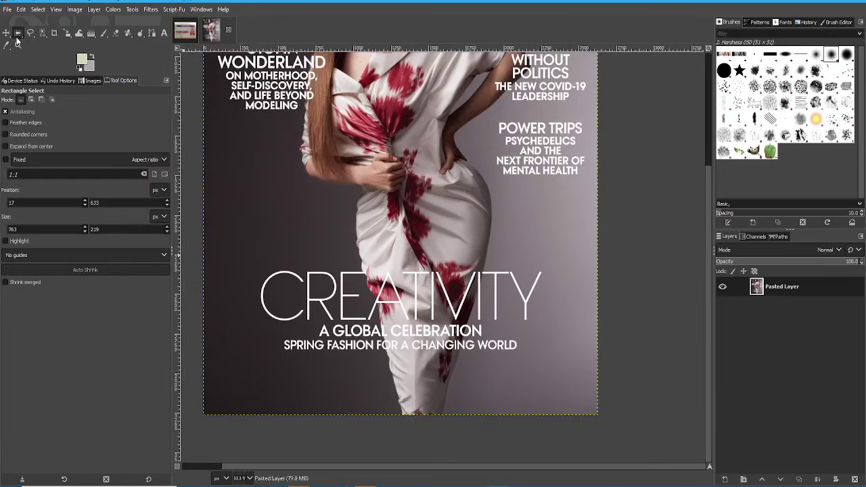
drag(232, 234, 575, 387)
key(ctrl+c)
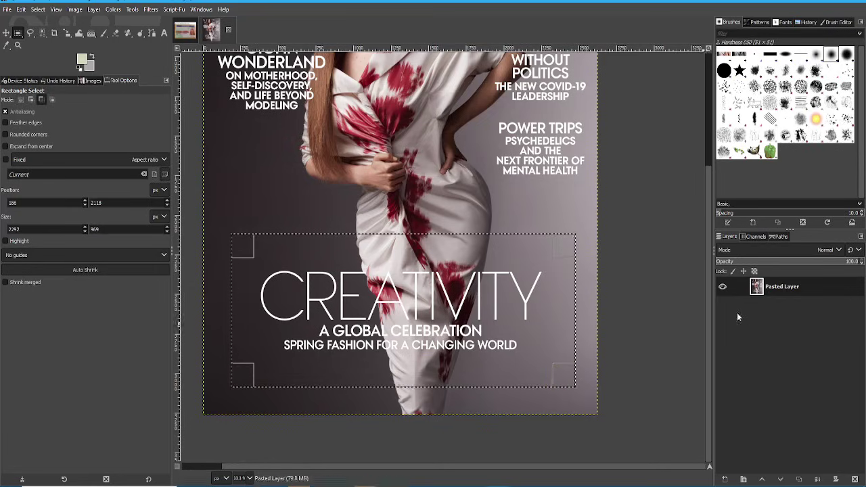
key(ctrl+v)
Step: Turn the floating paste into a new layer and hide the original cover layer
right_click(783, 287)
click(726, 66)
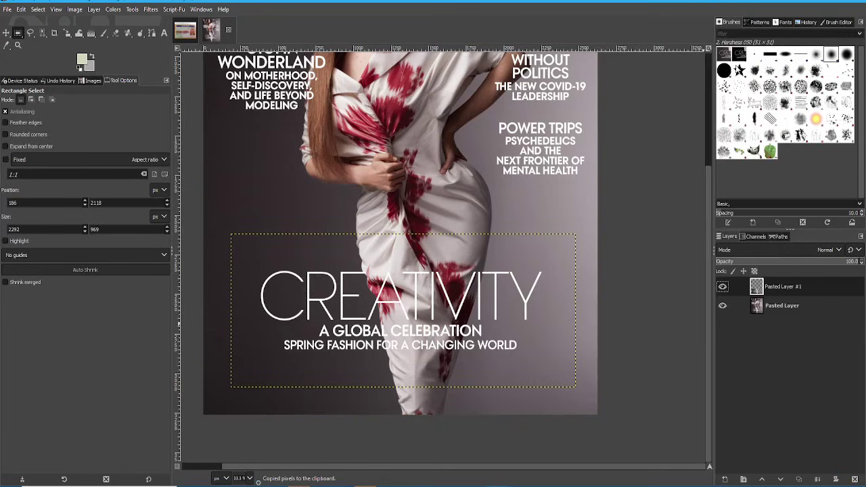
click(722, 306)
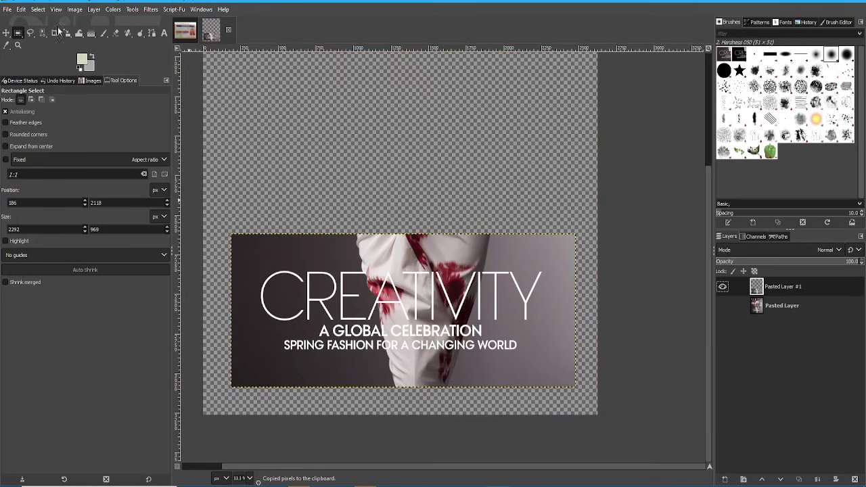
click(126, 34)
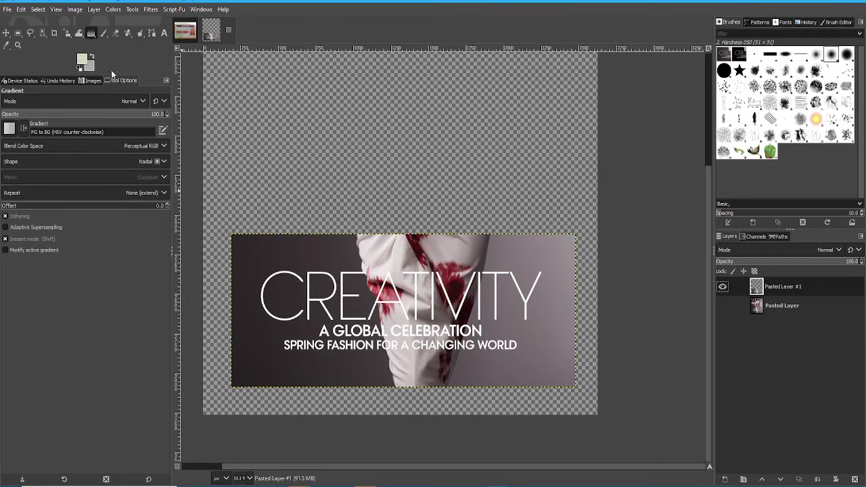
Step: Pick the Select by Color tool and find Heal selection under Filters > Enhance
click(42, 33)
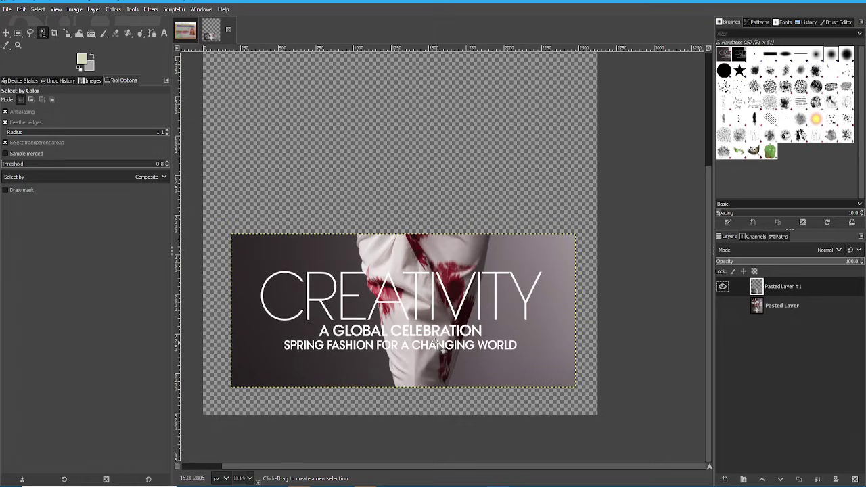
scroll(365, 345, up, 2)
scroll(378, 342, down, 2)
click(150, 9)
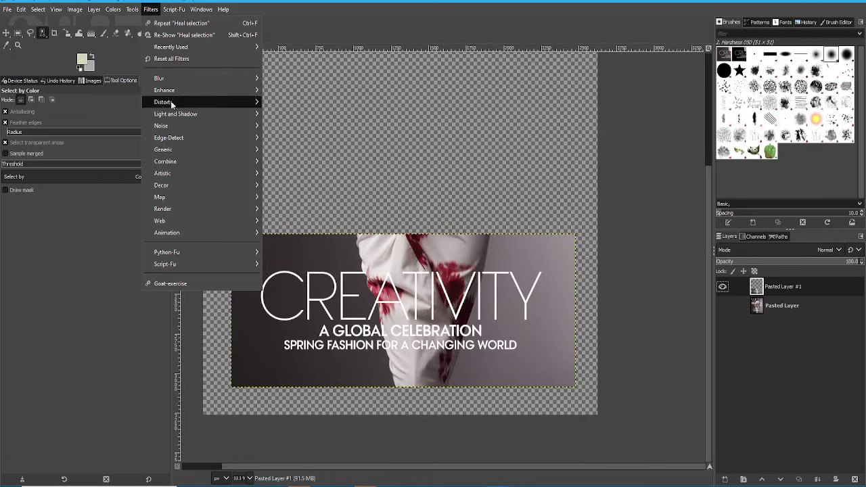
mouse_move(173, 90)
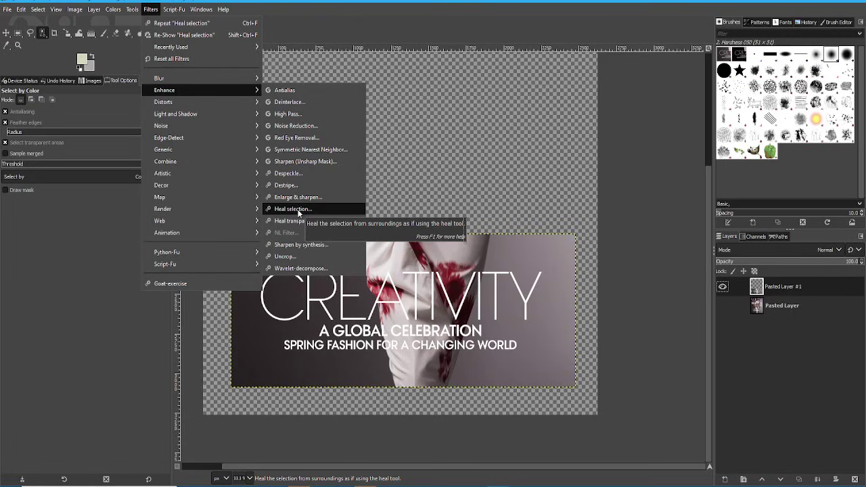
mouse_move(43, 10)
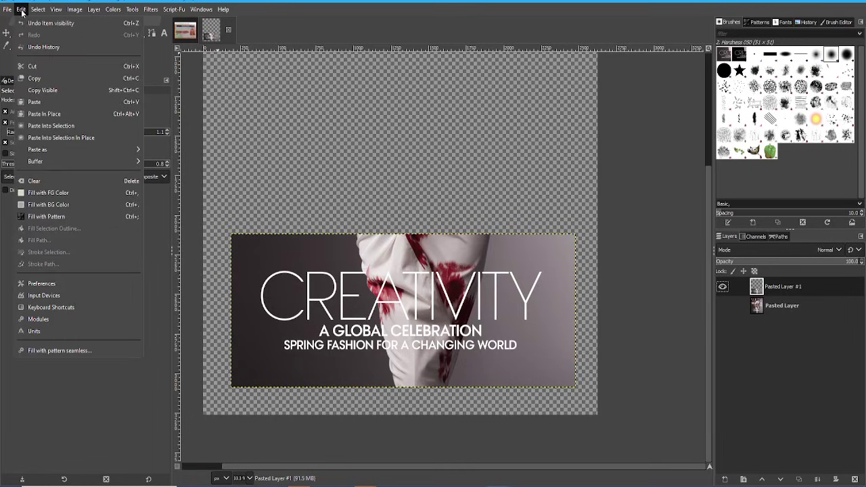
click(81, 285)
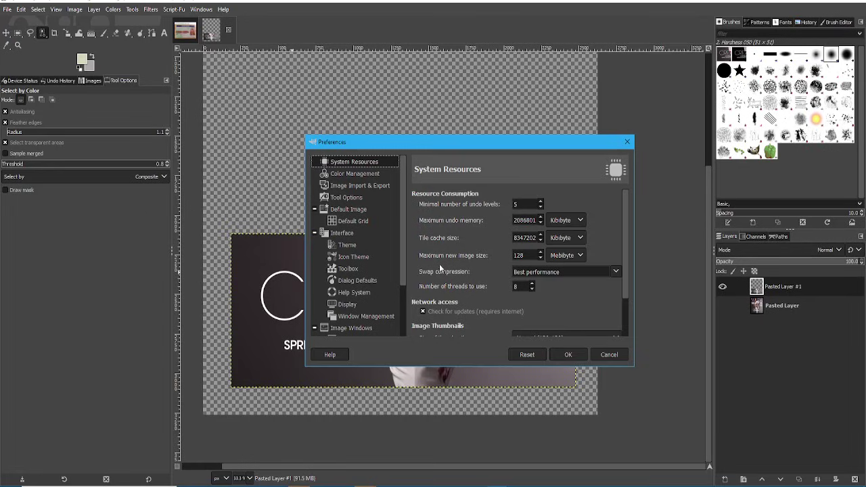
drag(400, 251, 393, 304)
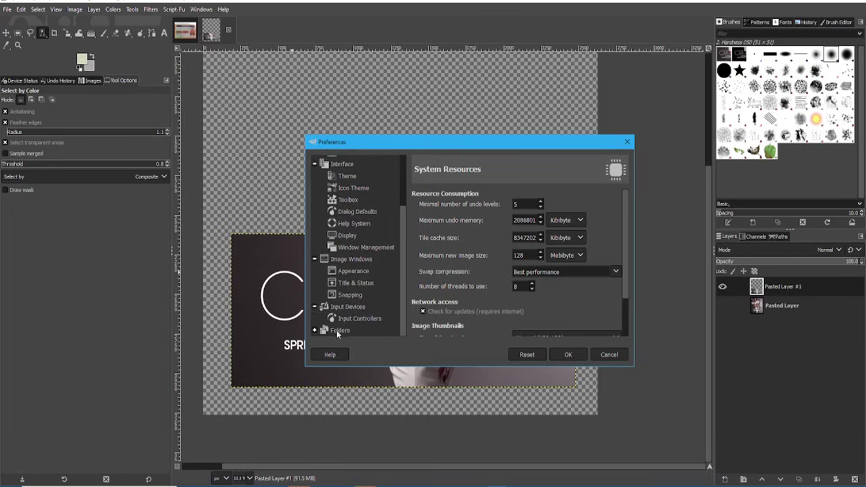
click(314, 330)
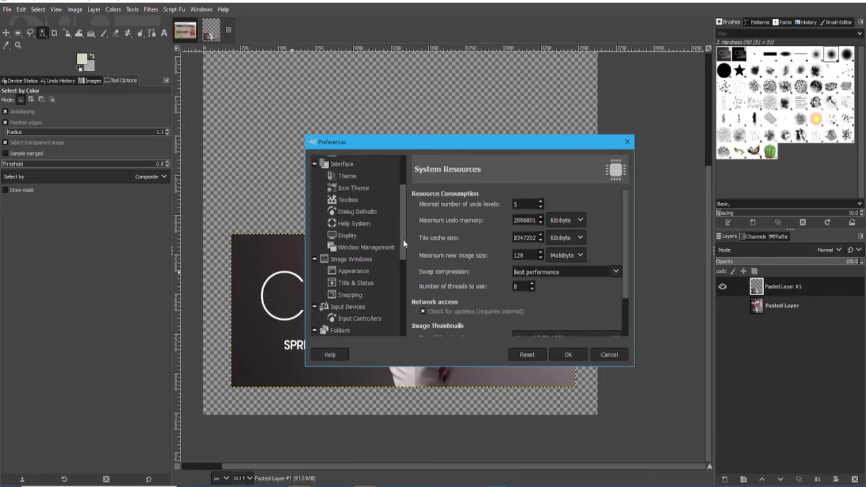
drag(403, 242, 399, 322)
click(348, 260)
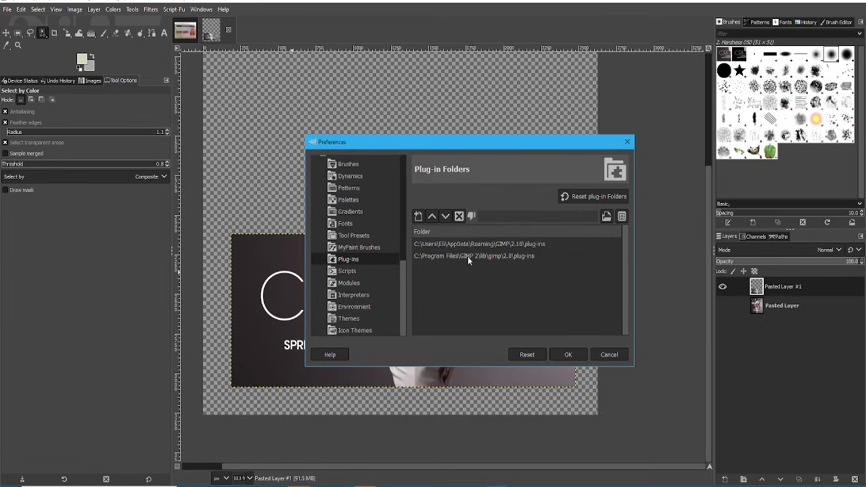
click(609, 354)
click(523, 257)
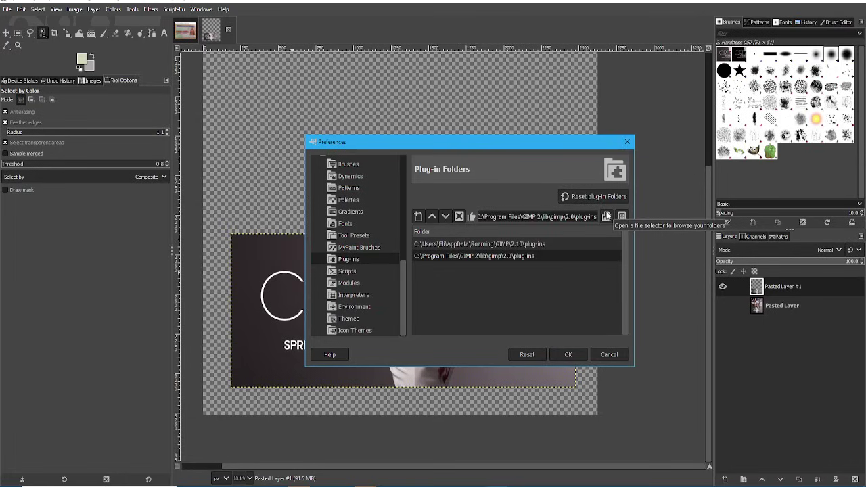
click(608, 353)
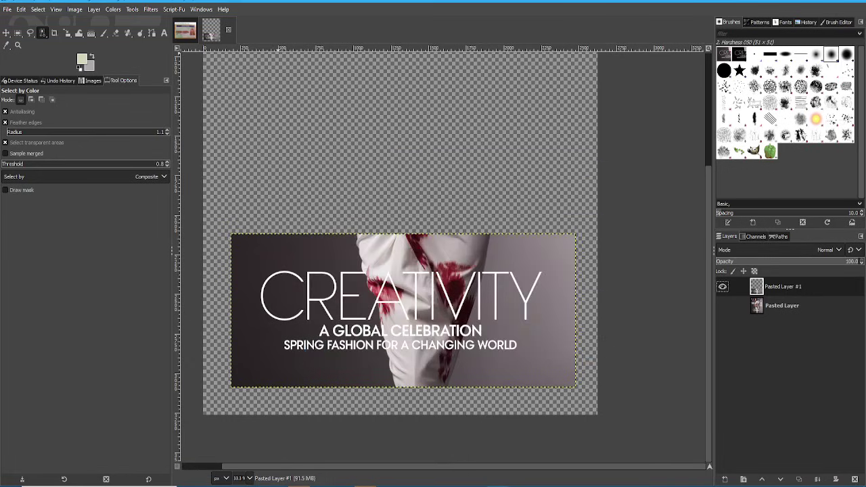
Step: Select the white CREATIVITY and subtitle lettering by colour on the pasted layer
click(143, 11)
click(144, 10)
scroll(265, 303, up, 2)
scroll(270, 305, down, 2)
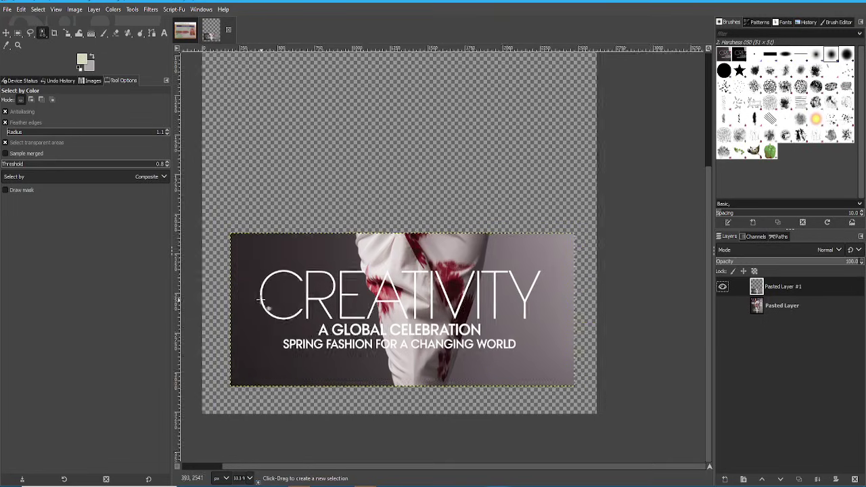
drag(261, 293, 261, 297)
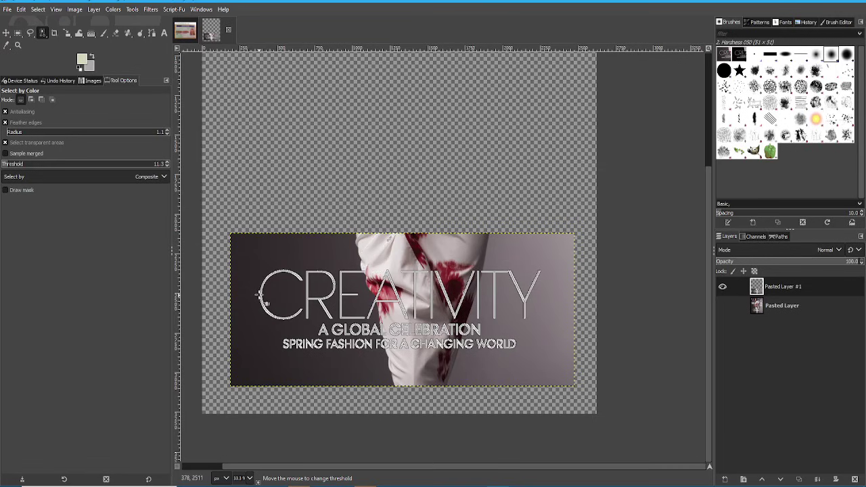
drag(259, 296, 260, 293)
Step: Zoom around the canvas to check the marching ants outline all the lettering
scroll(401, 354, up, 3)
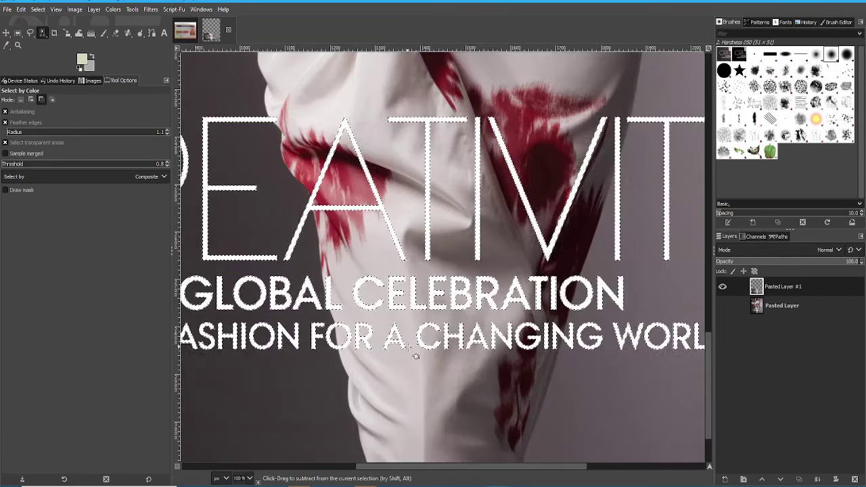
scroll(400, 353, down, 2)
scroll(415, 356, down, 1)
scroll(414, 355, up, 1)
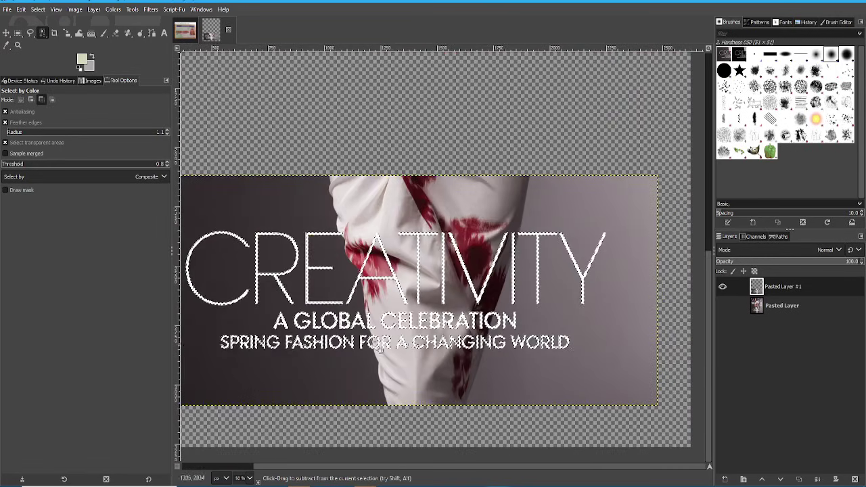
scroll(246, 300, up, 4)
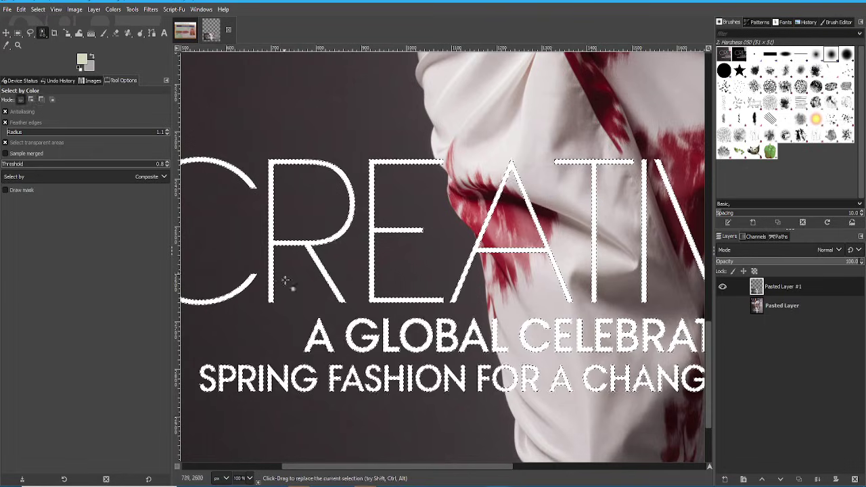
scroll(280, 284, up, 6)
scroll(242, 271, down, 10)
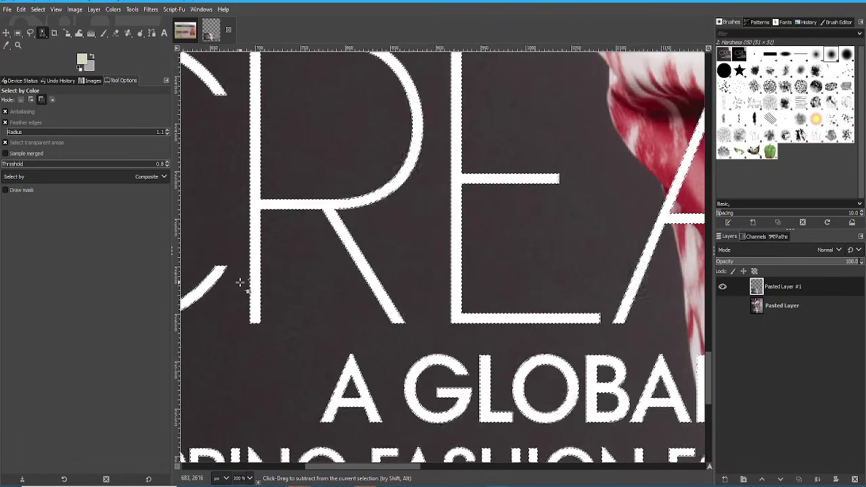
scroll(308, 301, up, 1)
scroll(308, 301, right, 5)
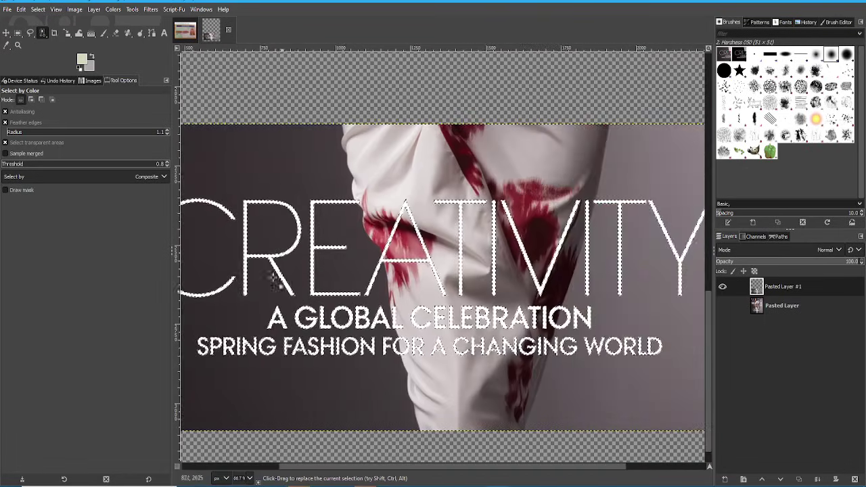
click(22, 9)
mouse_move(36, 11)
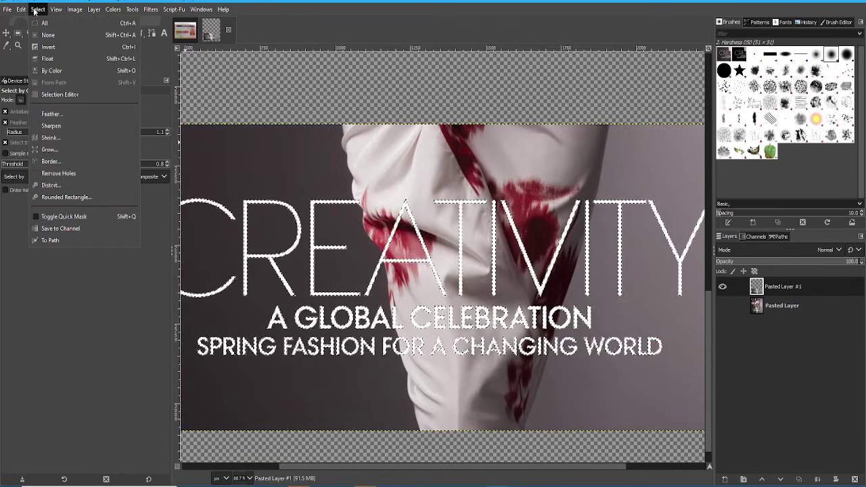
Step: Grow the lettering selection by 2 px and zoom out to see the whole layer
click(58, 148)
drag(53, 121, 388, 173)
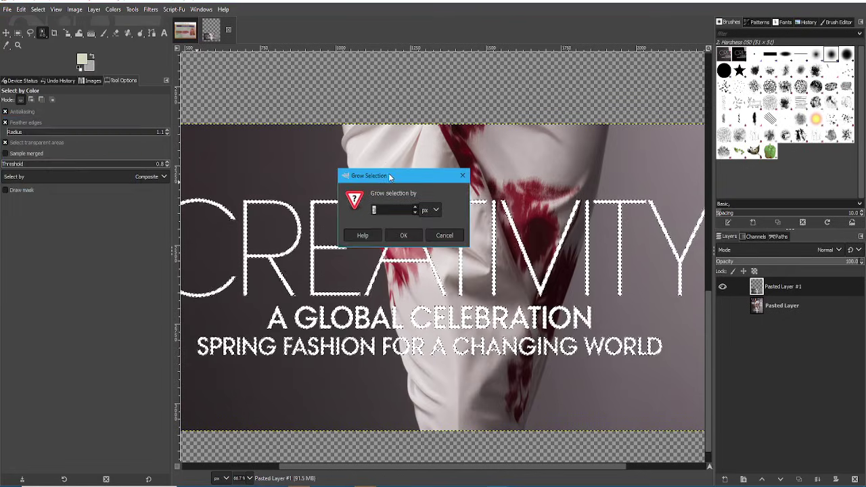
click(403, 235)
ctrl+scroll(418, 269, up, 3)
ctrl+scroll(426, 272, up, 1)
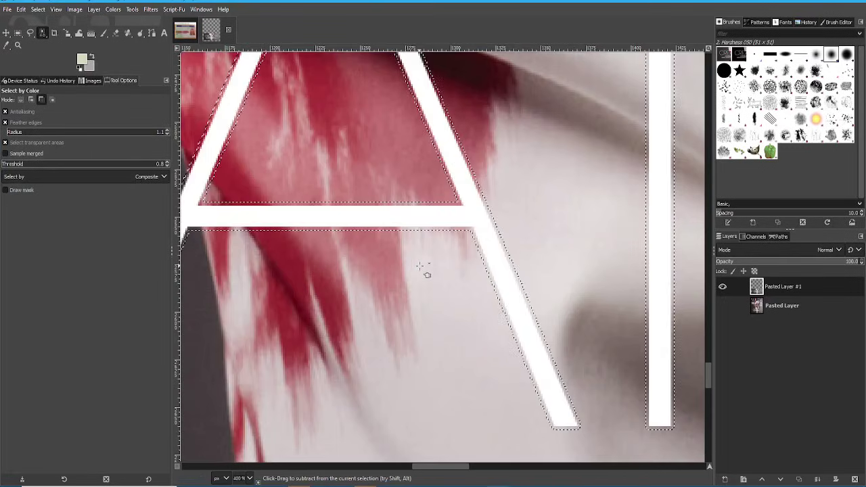
ctrl+scroll(426, 270, down, 3)
ctrl+scroll(458, 320, up, 1)
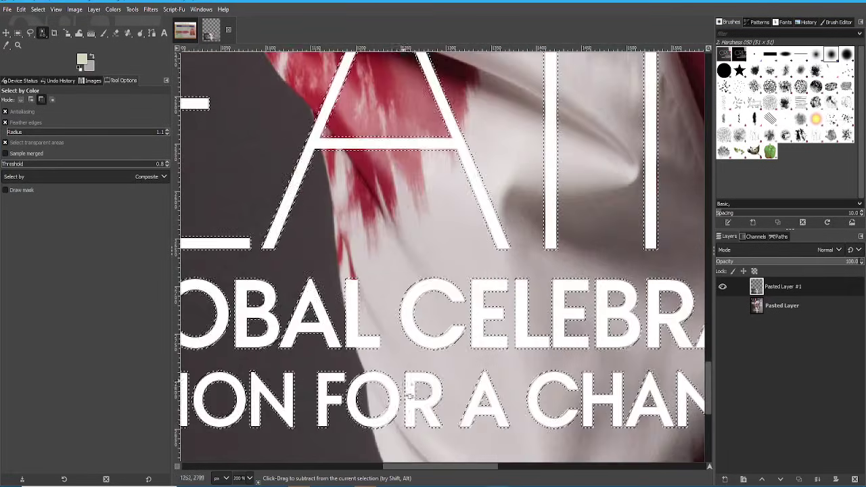
ctrl+scroll(377, 439, down, 1)
ctrl+scroll(377, 440, down, 4)
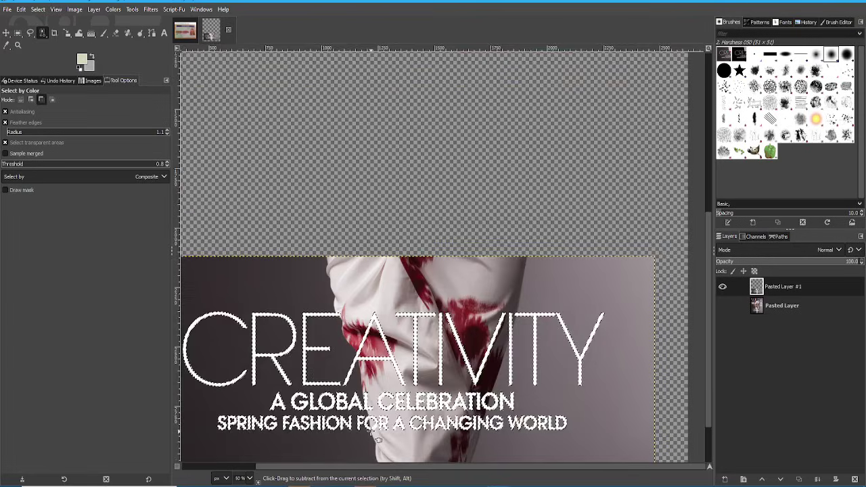
ctrl+scroll(441, 450, up, 1)
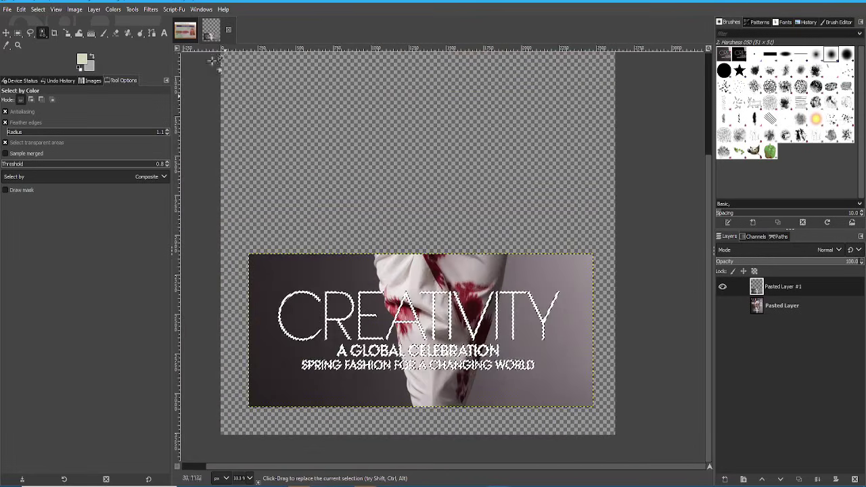
Step: Run Heal selection on the lettering with 50 px context width, All around, Random
click(150, 9)
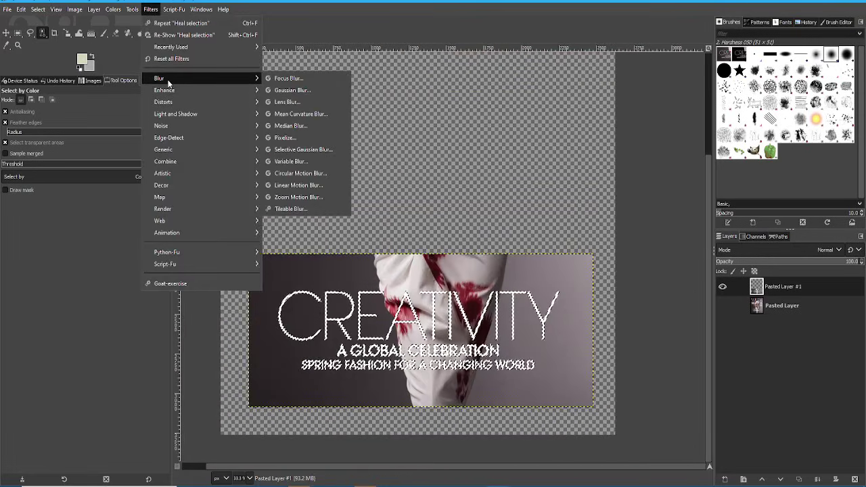
mouse_move(208, 95)
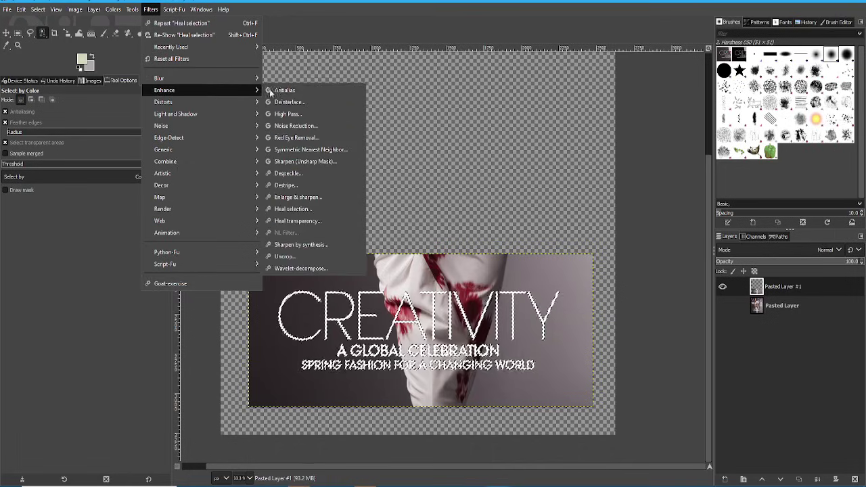
click(297, 209)
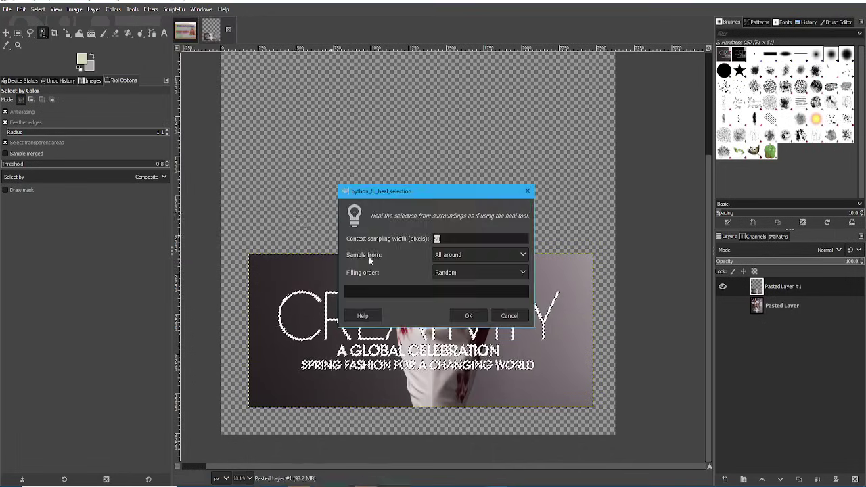
click(469, 315)
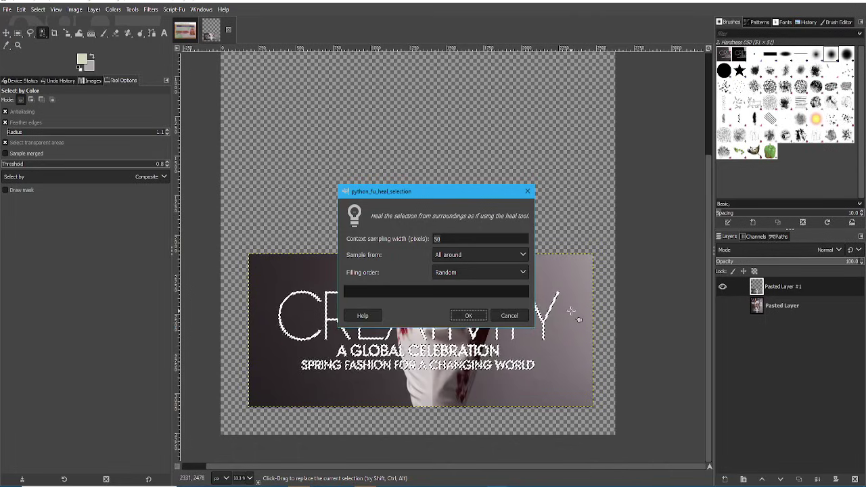
click(439, 239)
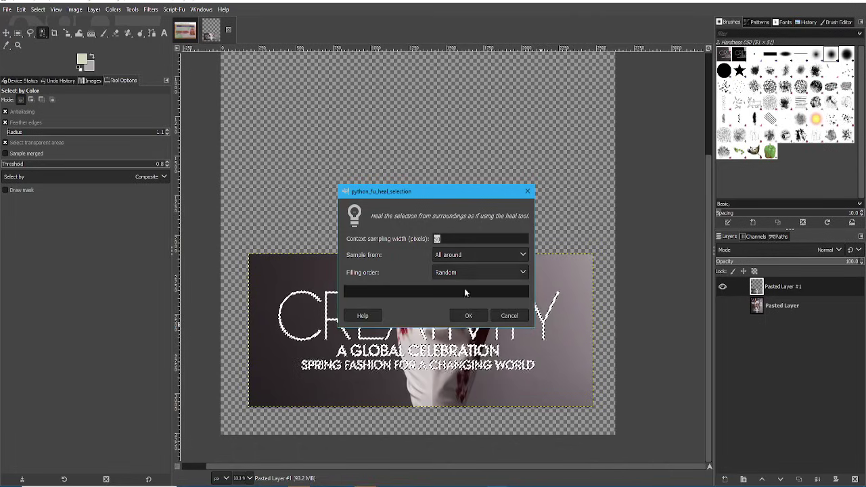
click(468, 314)
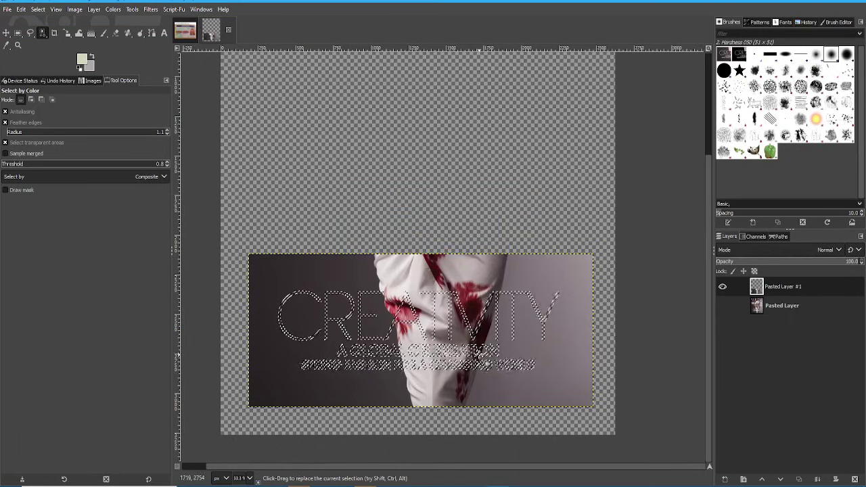
Step: Deselect and zoom in to inspect the heal, then undo back to the selected lettering
key(ctrl+shift+a)
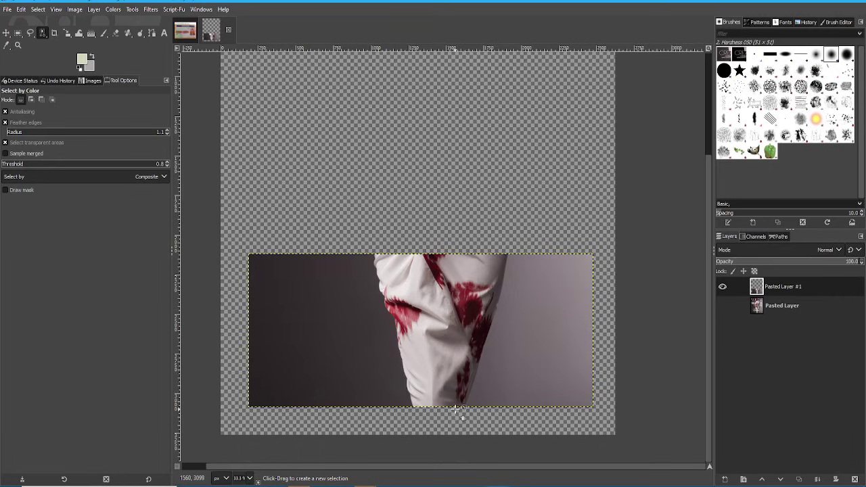
scroll(455, 408, up, 2)
scroll(396, 348, down, 1)
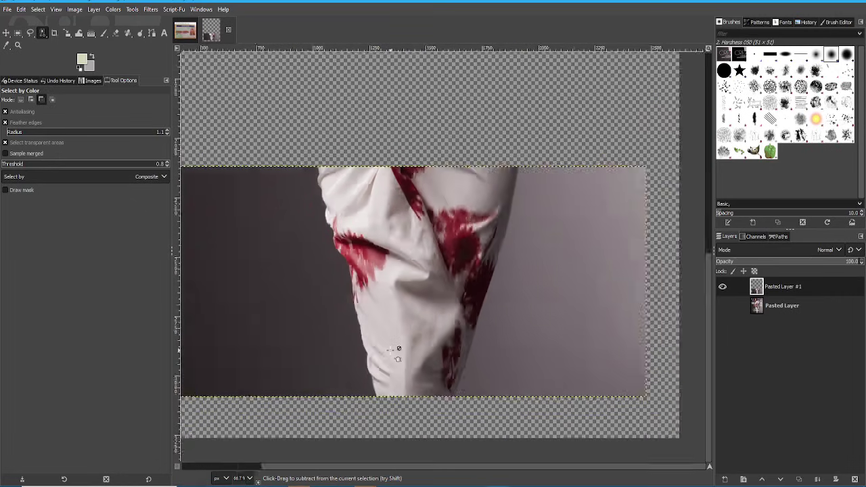
scroll(359, 338, up, 1)
key(ctrl+z)
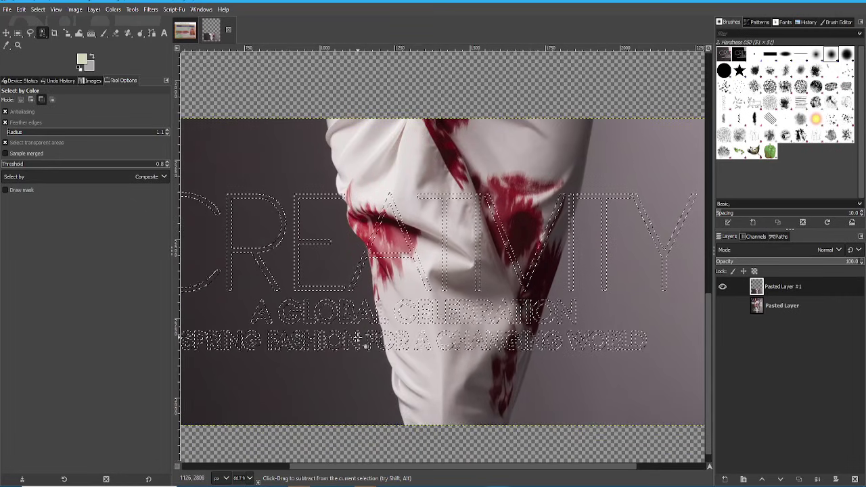
key(ctrl+shift+a)
scroll(374, 251, up, 2)
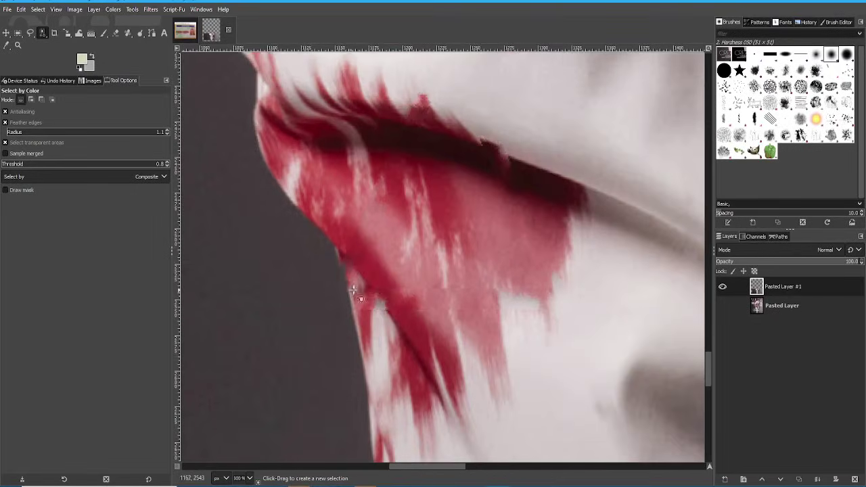
scroll(346, 273, down, 2)
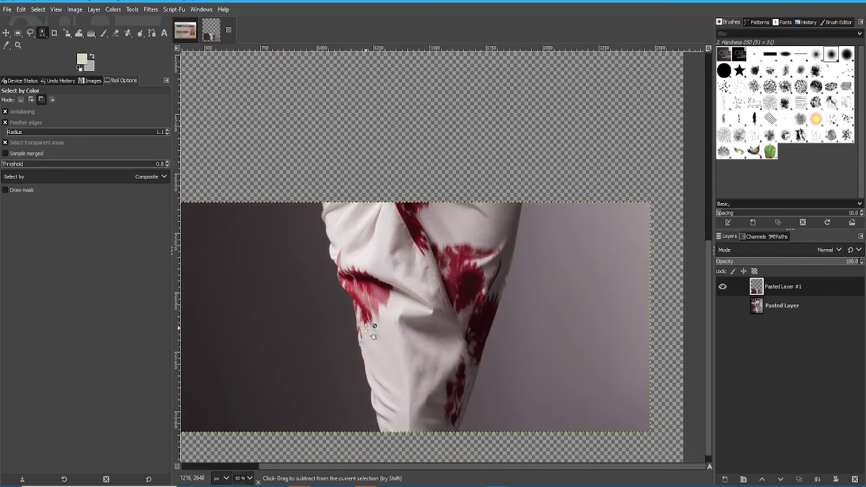
key(ctrl+z)
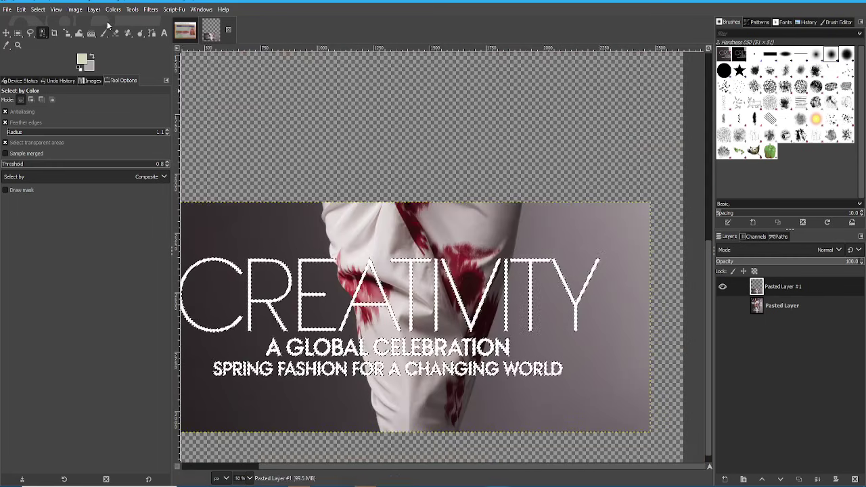
Step: Re-show Heal selection from the Filters menu and heal the lettering using 20 px context
click(150, 10)
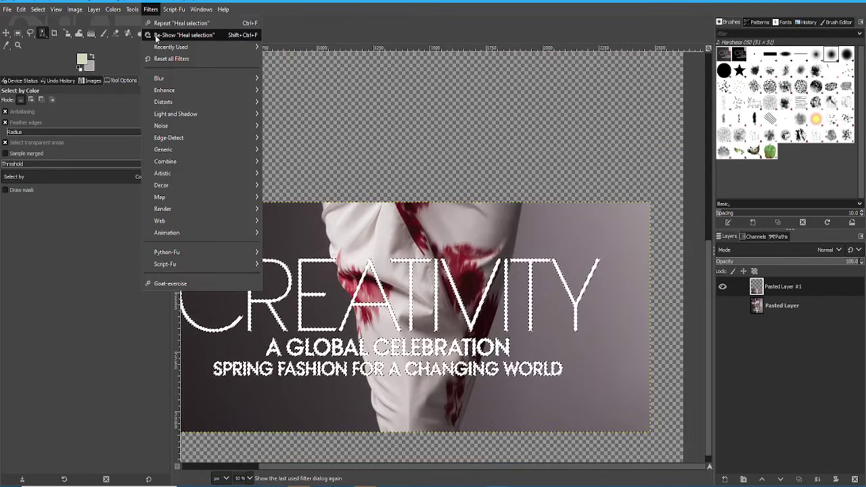
click(148, 33)
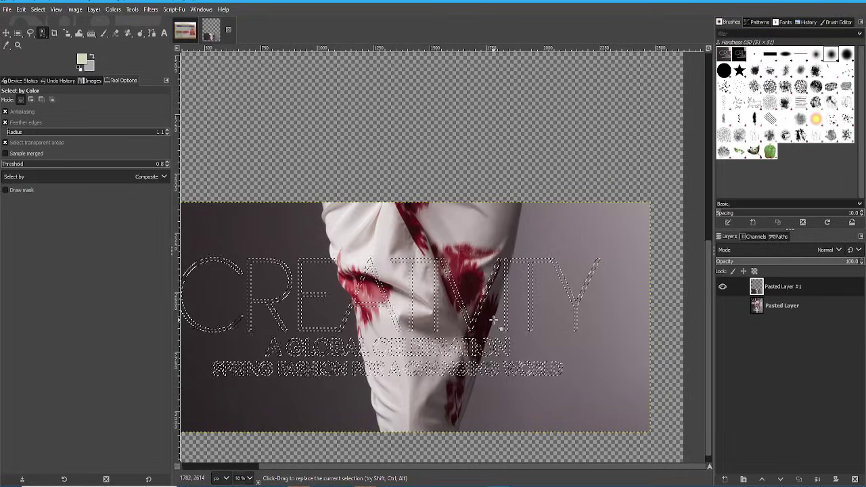
Step: Select none and zoom around the healed strip to confirm no lettering remains
key(ctrl+shift+a)
scroll(347, 310, up, 2)
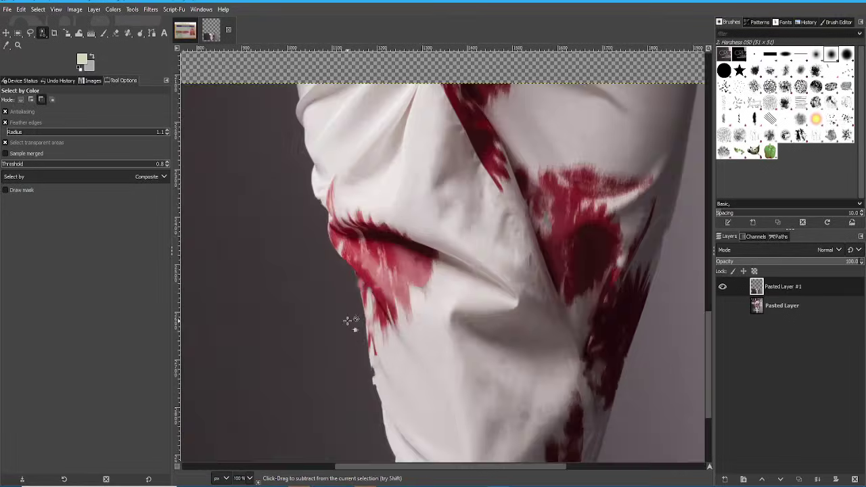
scroll(381, 415, up, 1)
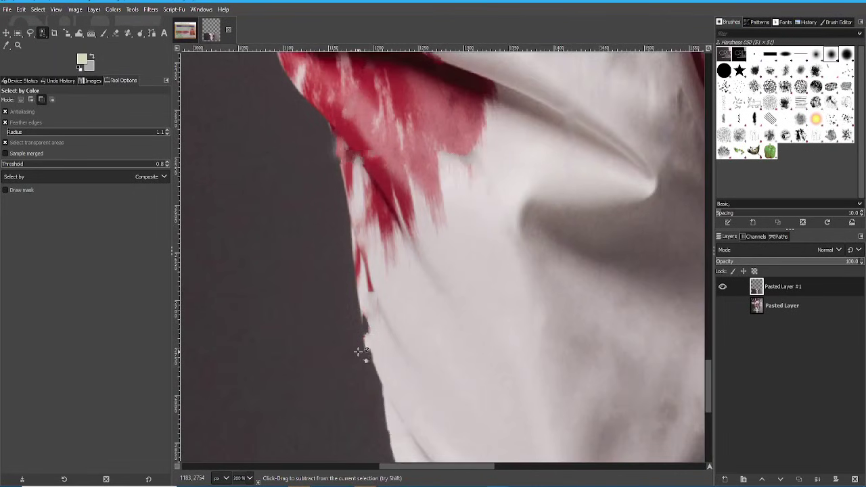
scroll(359, 351, down, 3)
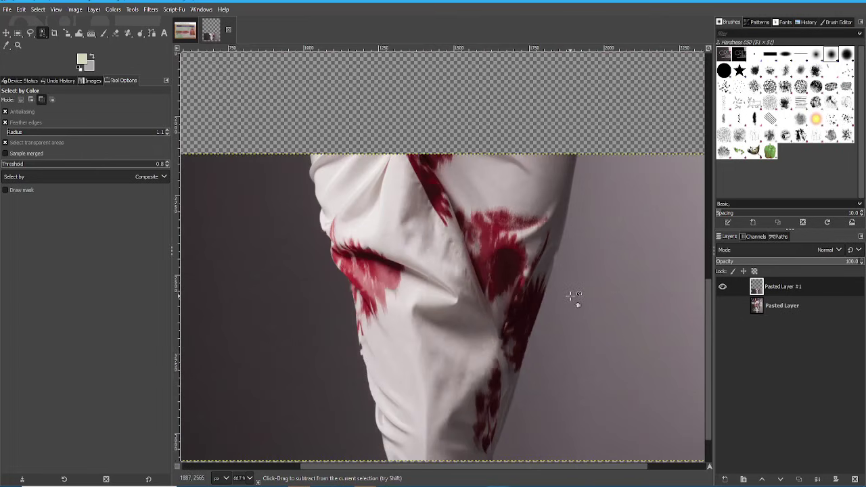
scroll(457, 399, down, 2)
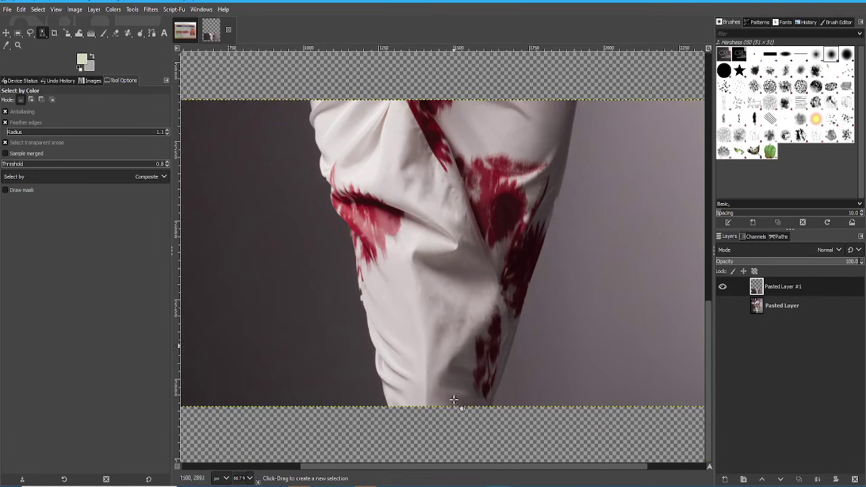
scroll(604, 302, down, 1)
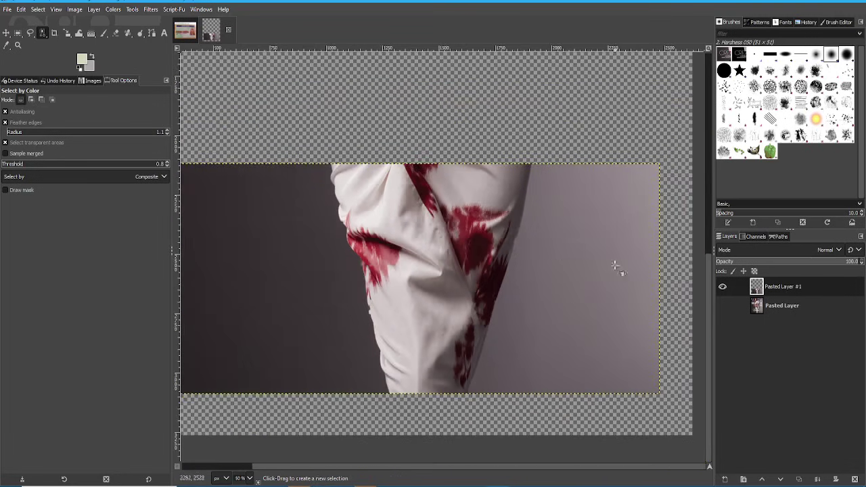
scroll(286, 298, left, 2)
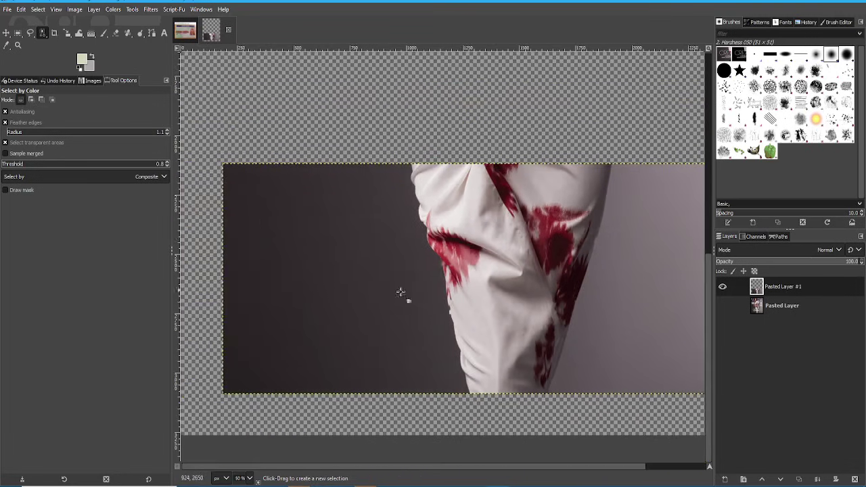
scroll(474, 273, up, 2)
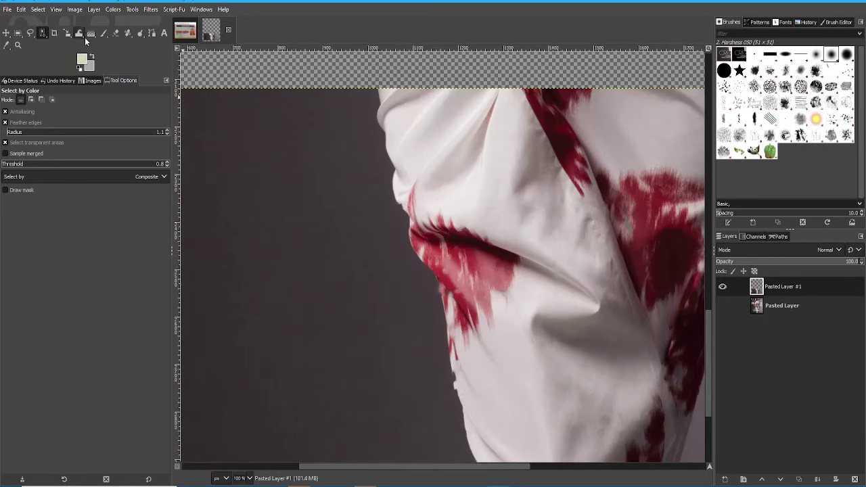
scroll(420, 381, down, 5)
scroll(567, 344, right, 3)
scroll(558, 340, down, 2)
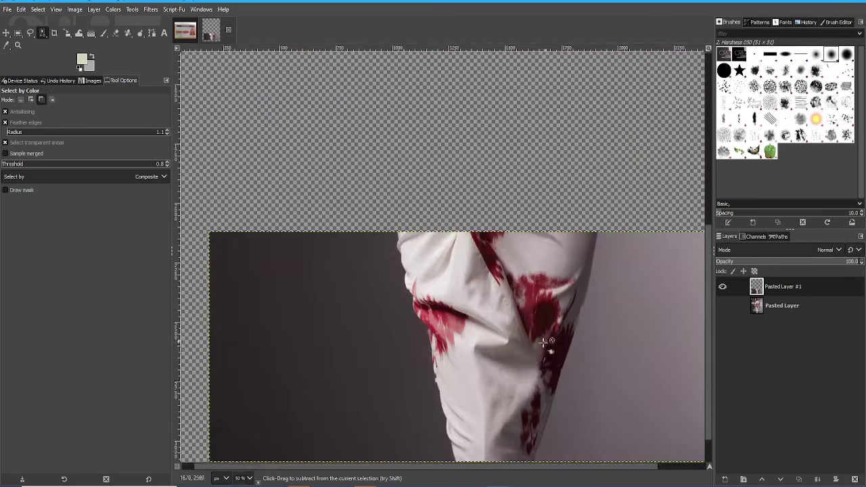
scroll(545, 343, down, 2)
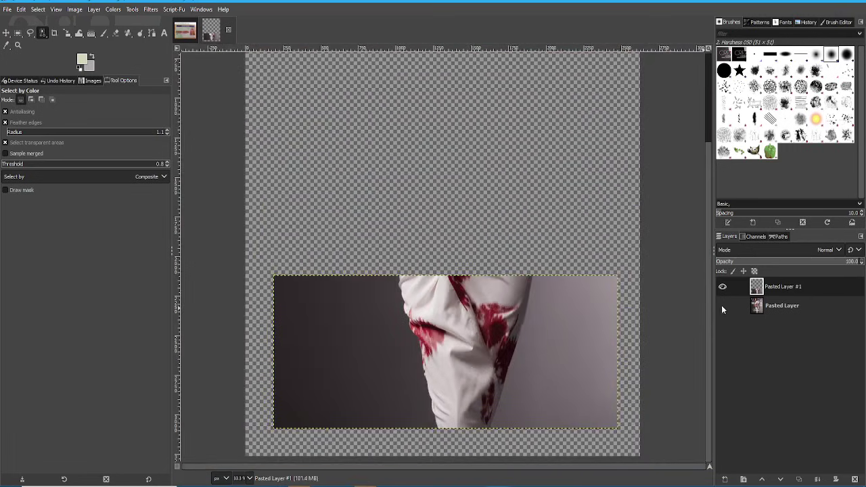
Step: Unhide the original cover layer, fit the whole cover in view, and make it active
click(722, 305)
key(shift+ctrl+j)
click(777, 305)
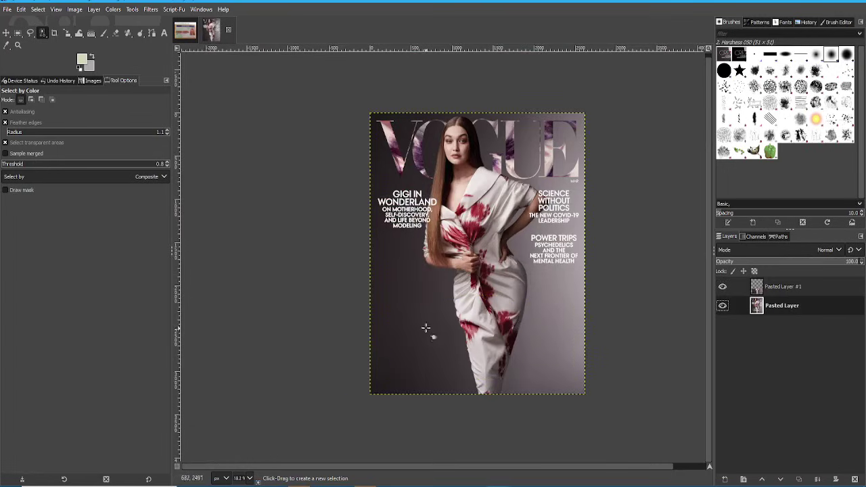
scroll(525, 313, up, 1)
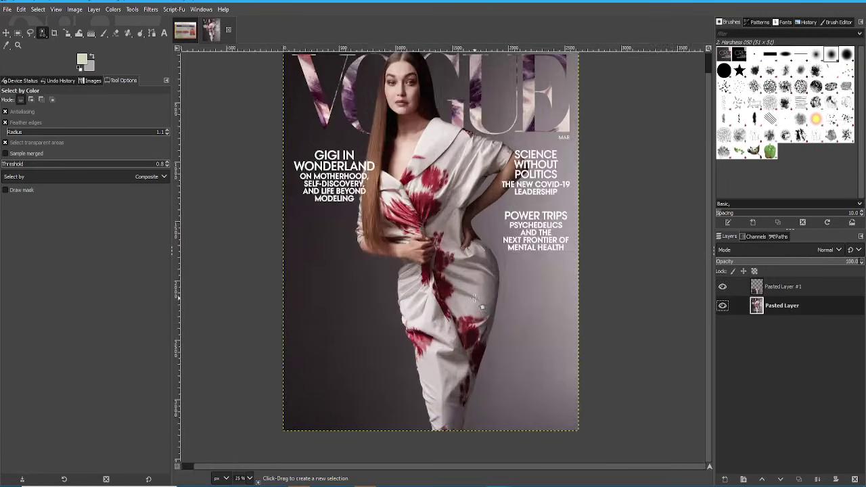
Step: Toggle Pasted Layer #1 on and off to compare, leaving the healed patch visible
click(722, 288)
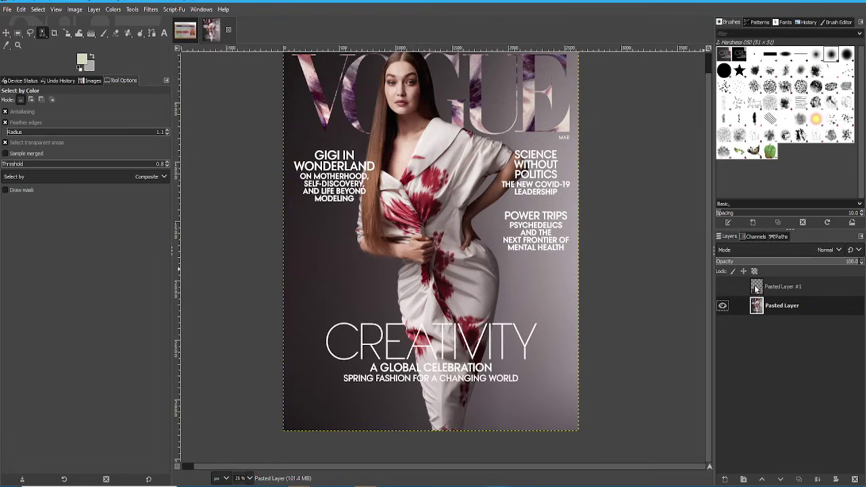
click(720, 287)
click(721, 287)
click(720, 287)
click(720, 287)
click(721, 288)
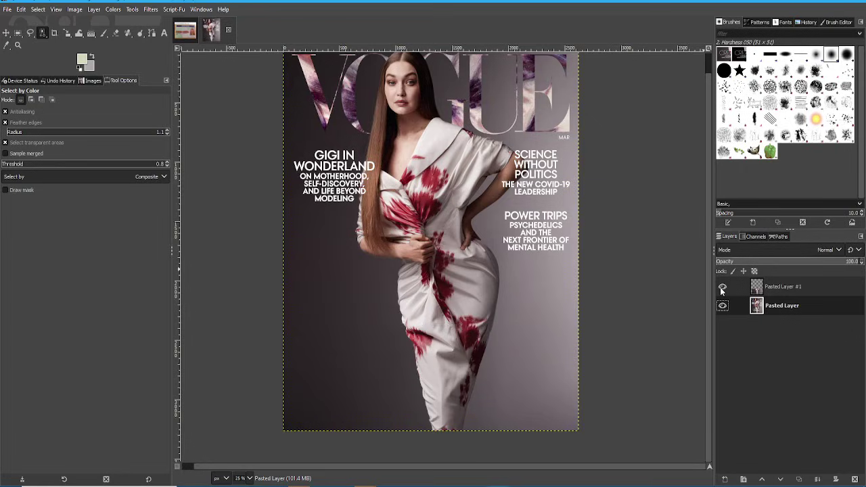
click(722, 288)
click(722, 288)
mouse_move(564, 486)
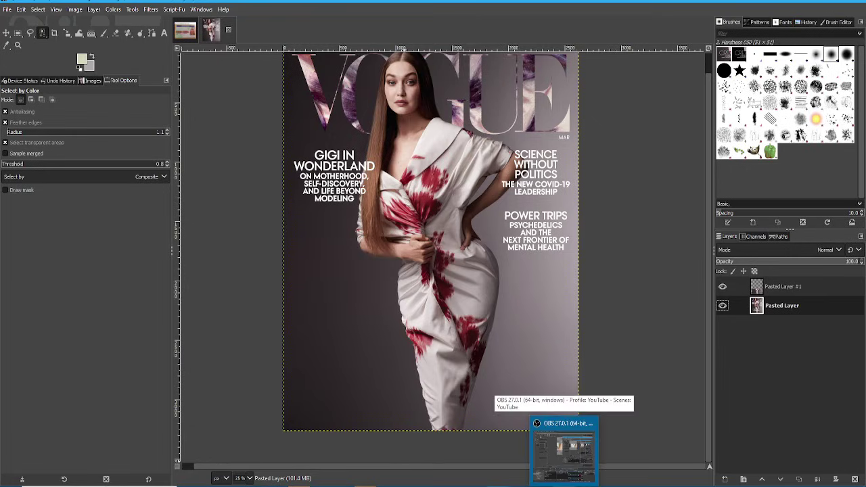